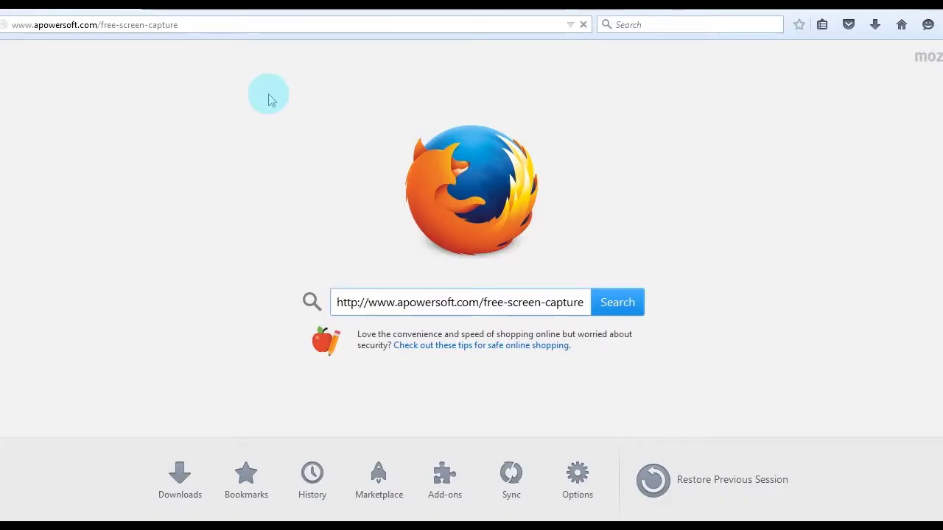
key(Return)
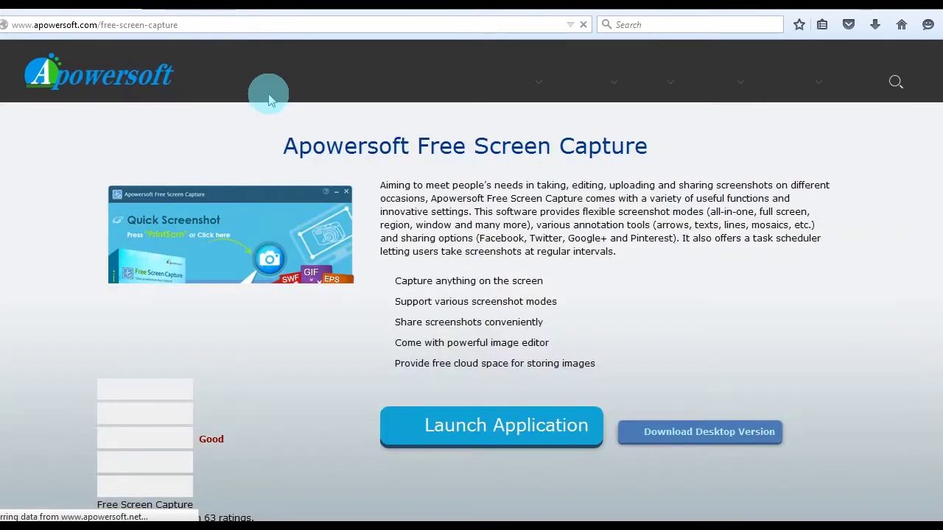
scroll(405, 184, down, 3)
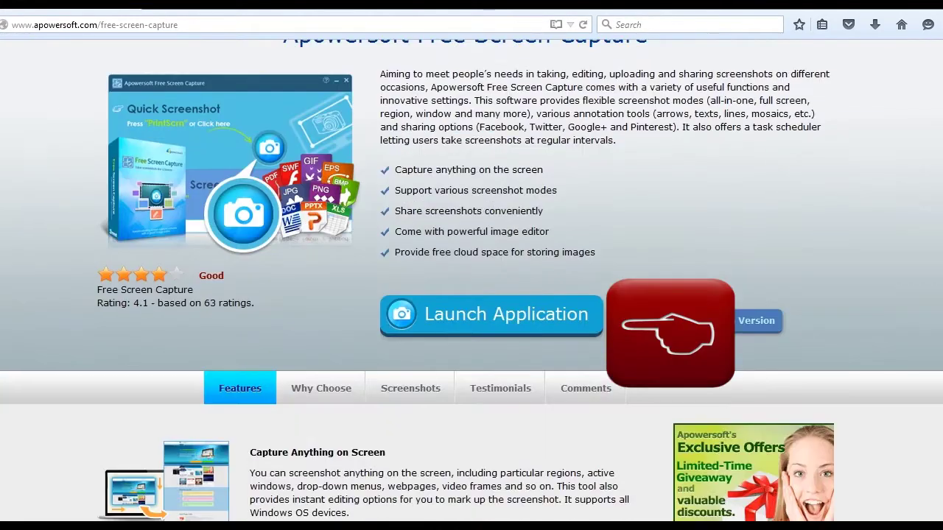
click(492, 324)
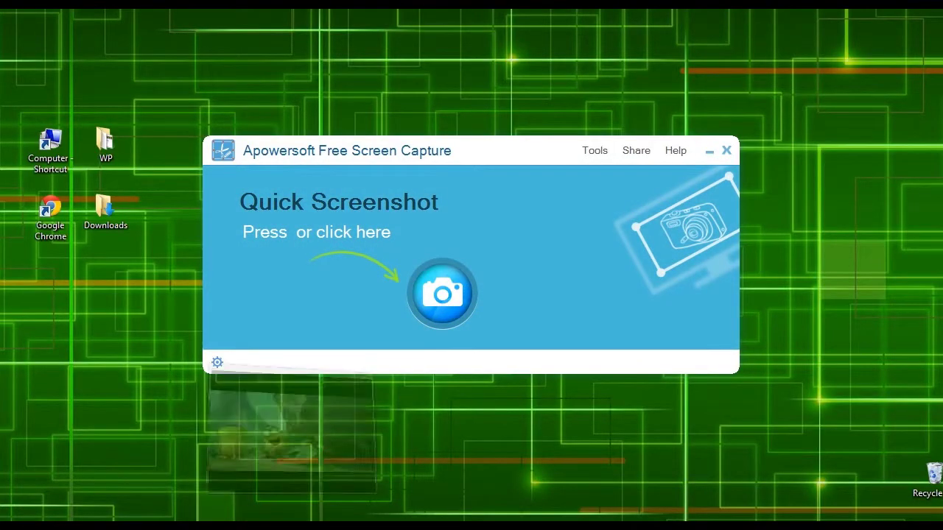
Bring up the Minions Official Trailer player and capture a region of about 622 x 329 px over the video frame.
click(209, 520)
click(708, 140)
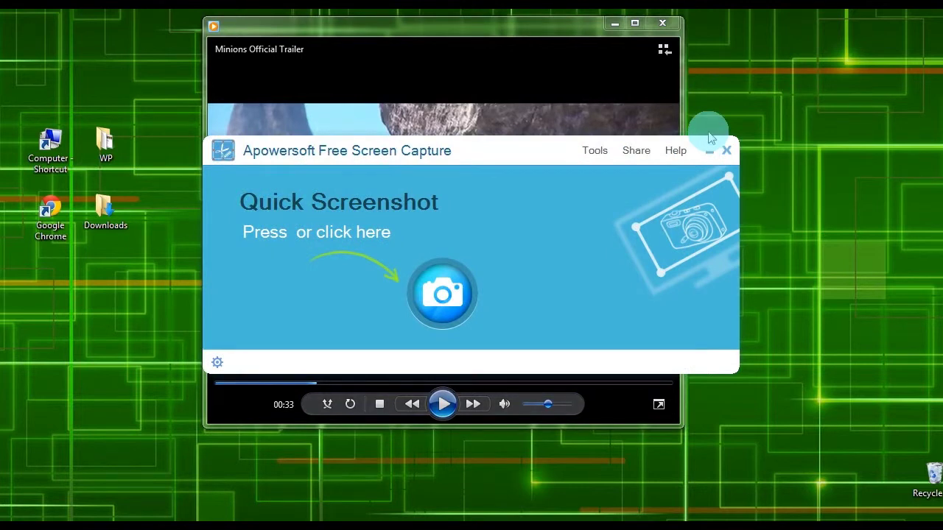
click(442, 293)
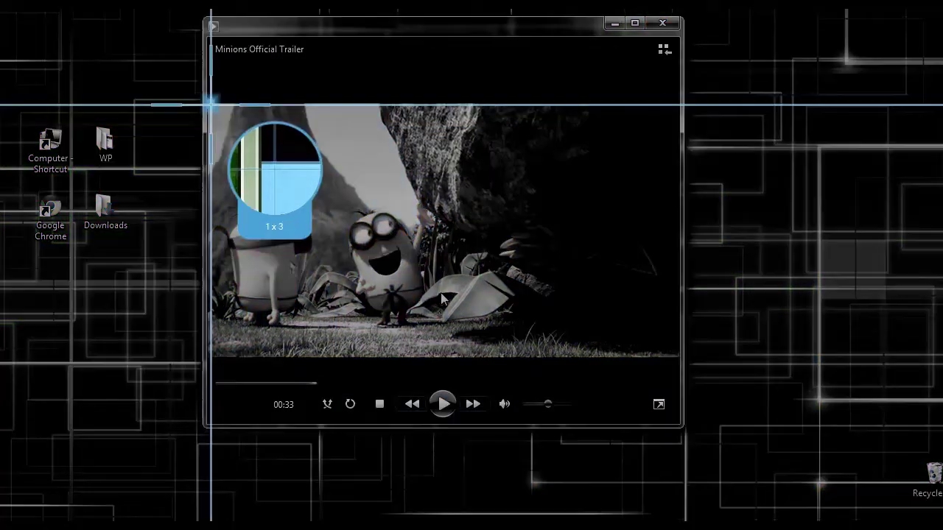
drag(209, 103, 670, 345)
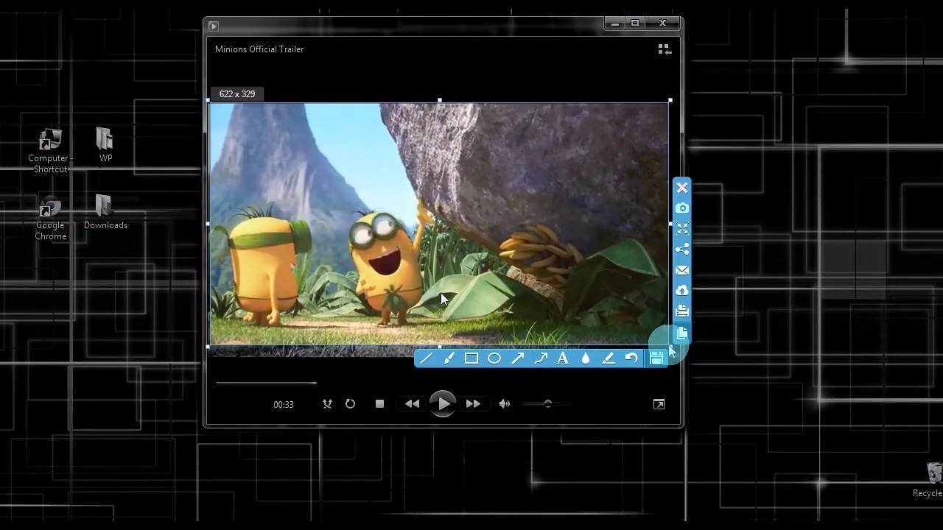
Draw a red arrow from the front-facing minion's lower body up to its raised arm.
click(519, 359)
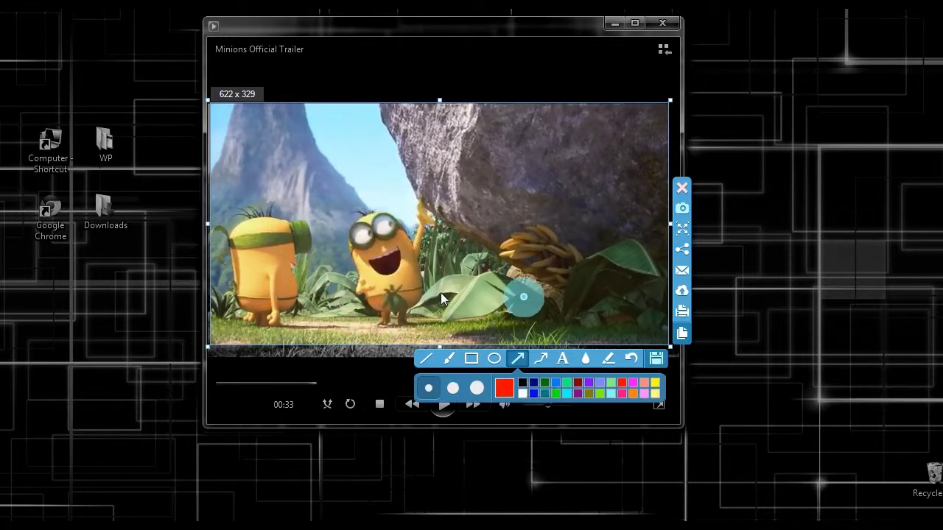
drag(357, 300, 421, 222)
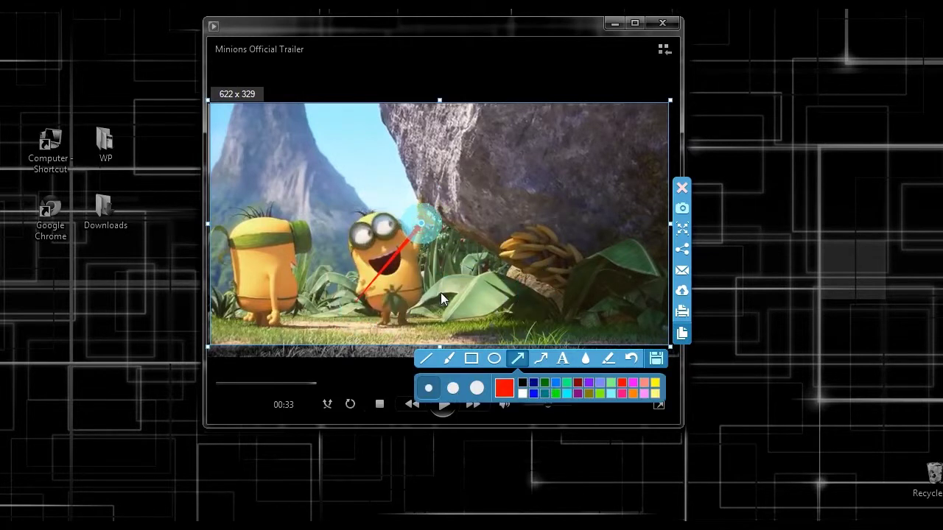
Add the red text "banana" above the minion's raised hand and draw a red ellipse around it.
click(563, 358)
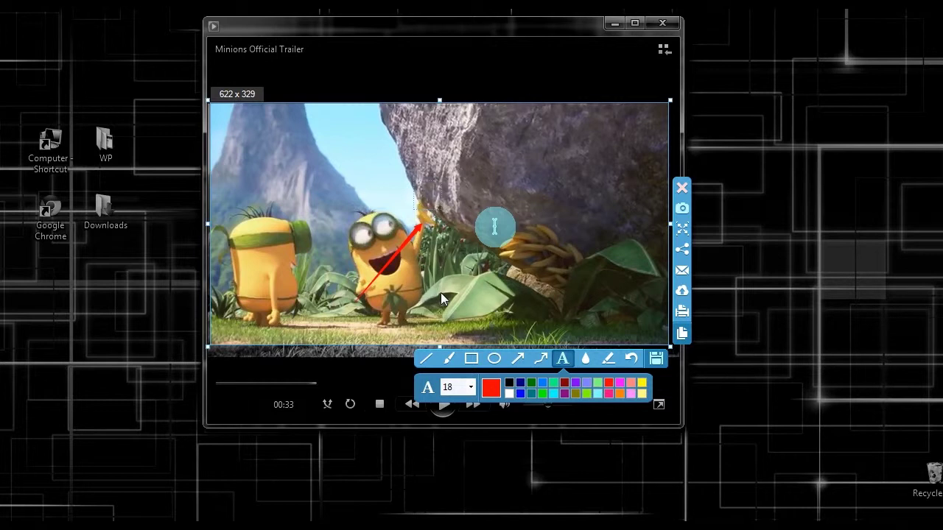
text(Sw)
text(nana)
click(494, 358)
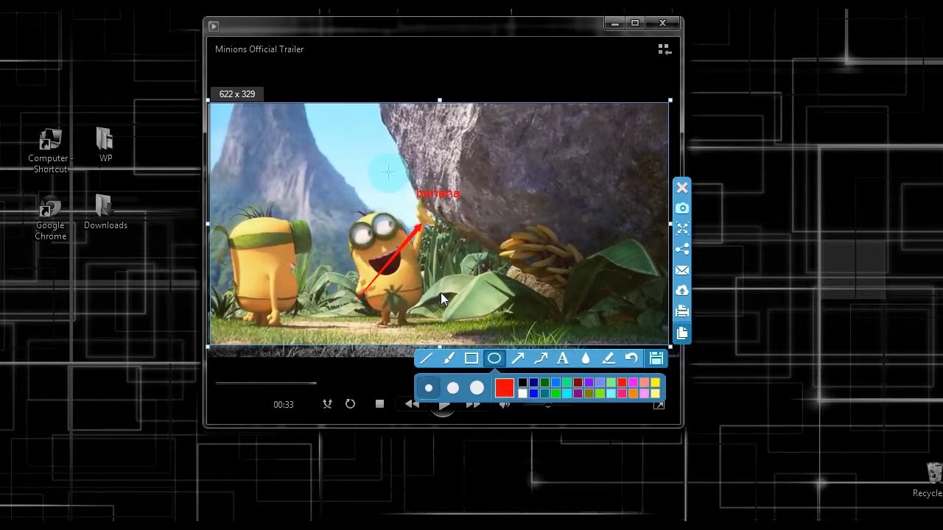
mouse_move(399, 178)
mouse_down()
mouse_move(503, 214)
mouse_move(476, 207)
mouse_up()
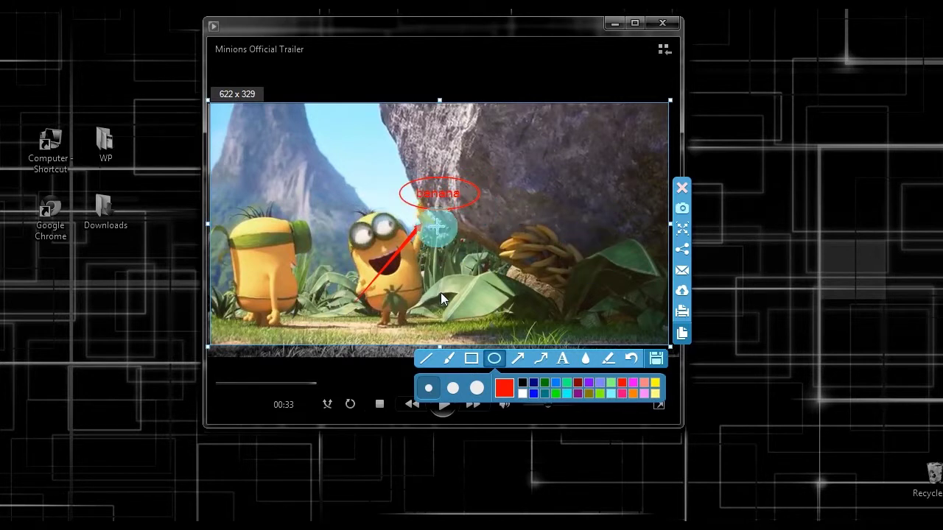
Save the annotated capture as a PNG named "minion banana" on the Desktop and open the saved file.
click(655, 359)
text(minion banana)
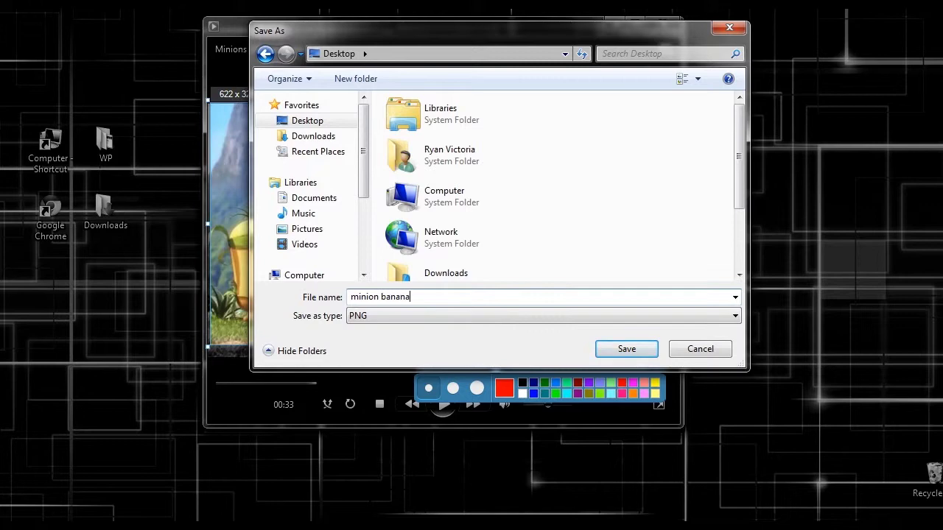
click(626, 349)
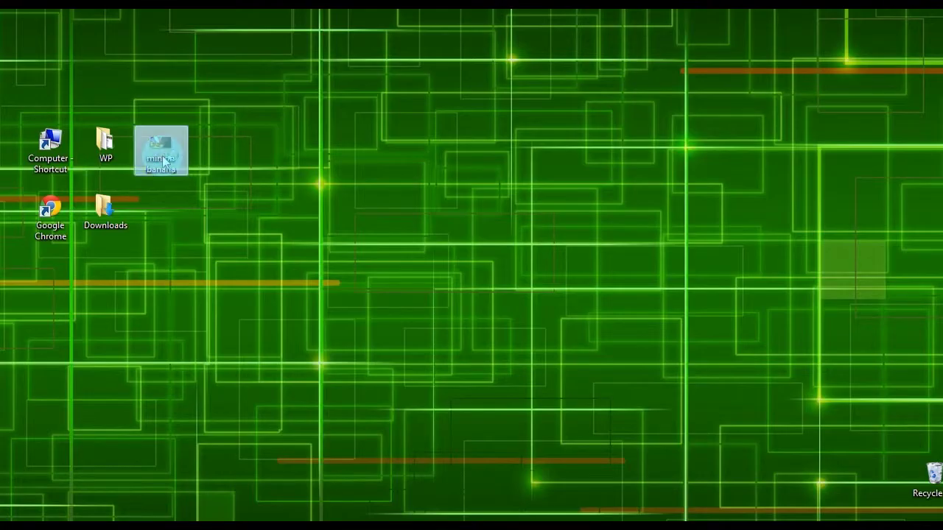
double_click(162, 155)
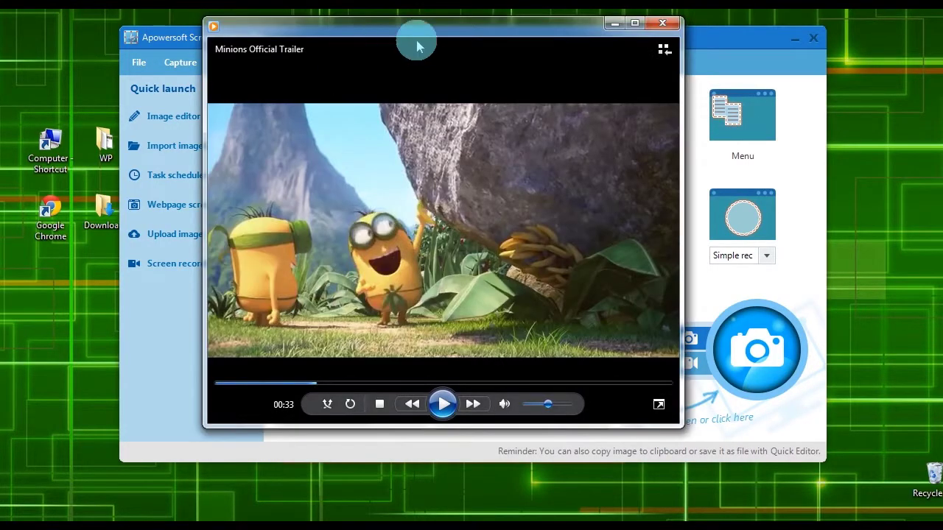
With Apowersoft Screen Capture Pro, capture a region of about 626 x 322 px over the trailer's video frame.
drag(422, 35, 438, 53)
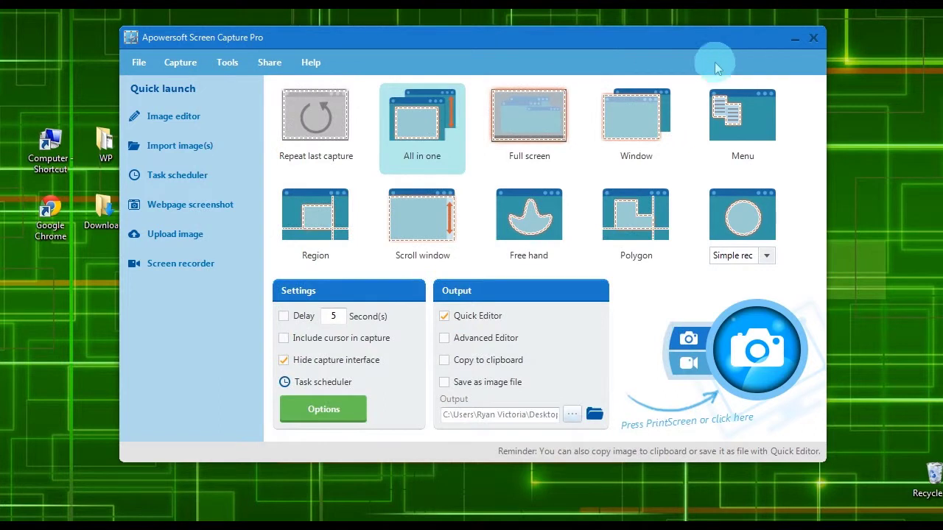
click(745, 62)
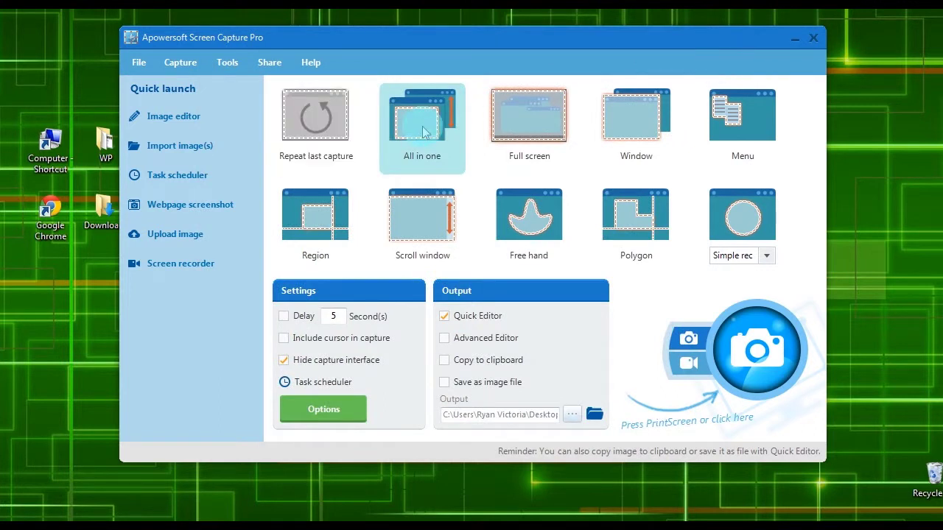
click(238, 513)
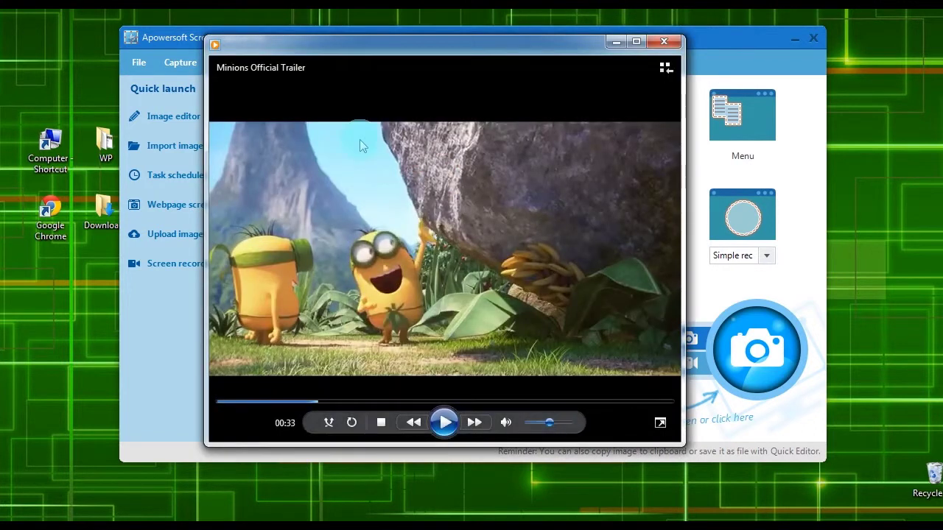
click(747, 347)
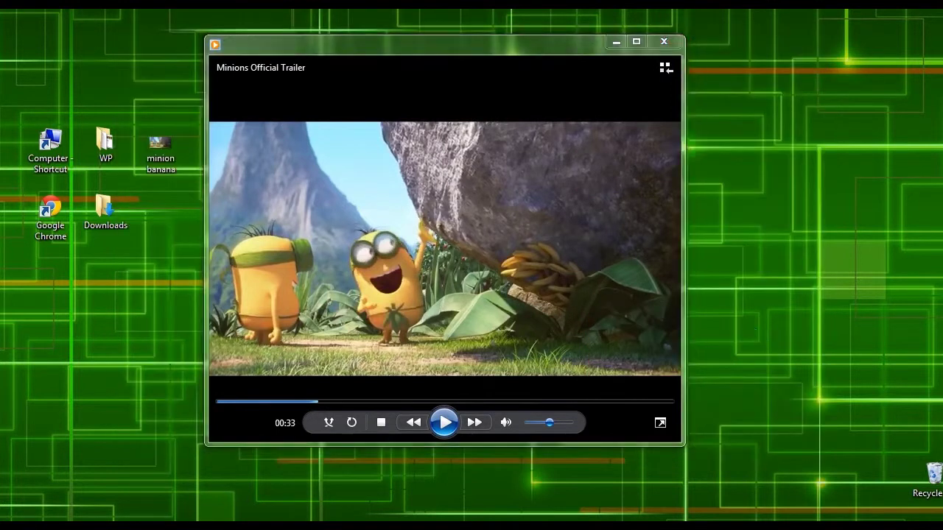
mouse_move(211, 123)
mouse_down()
mouse_move(593, 322)
mouse_move(666, 341)
mouse_move(672, 360)
mouse_up()
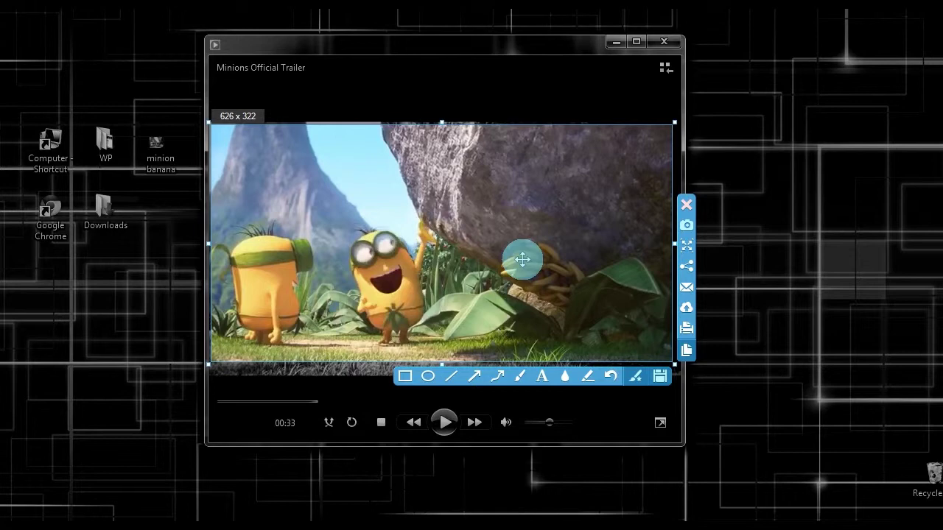
Send the capture to the Image editor and draw a red arrow pointing at the minion's raised hand.
click(635, 378)
drag(383, 332, 479, 347)
Add the red text "mia banana" above the arrow and frame it with a red rectangle.
click(371, 169)
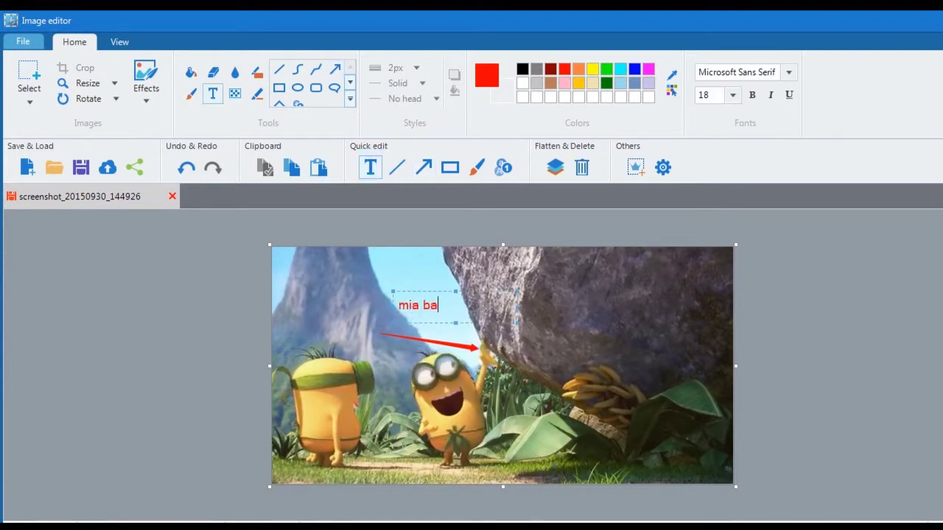
click(450, 167)
drag(381, 297, 481, 317)
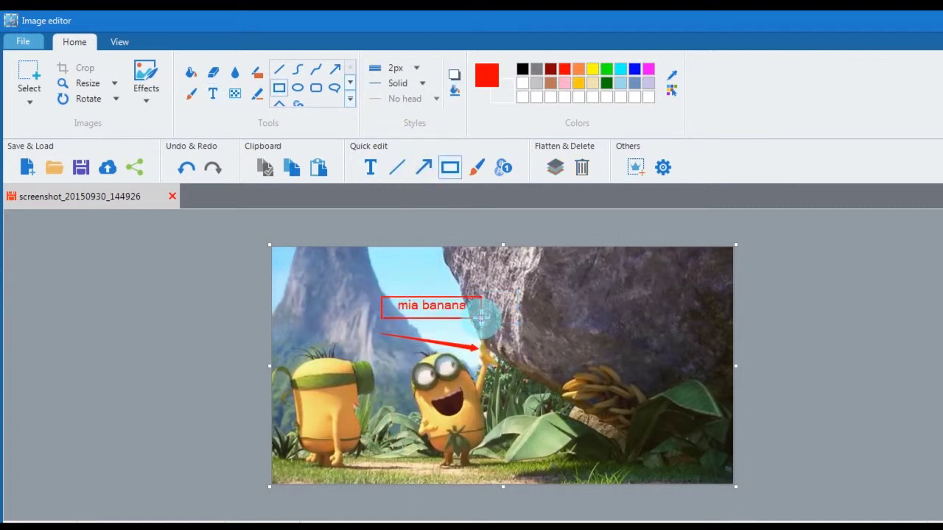
Apply the Torn edge and Sharpen effects to the captured image.
click(146, 77)
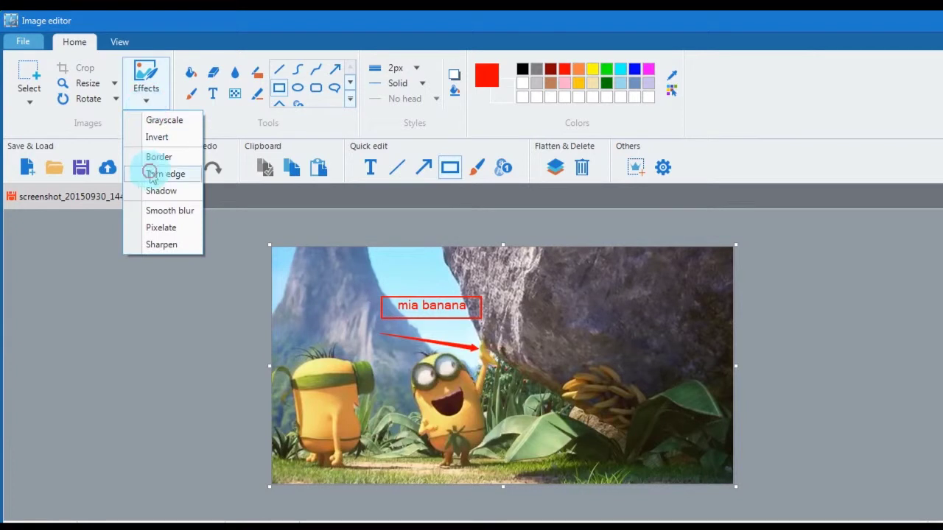
click(151, 175)
click(552, 319)
click(146, 77)
click(163, 245)
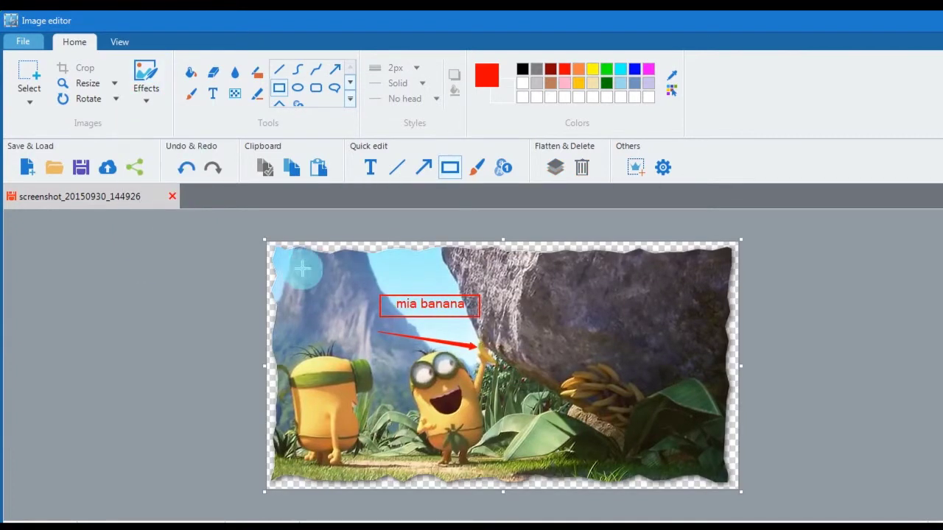
Save the edited image as a JPG named "banana minion" on the Desktop and open the saved file.
click(82, 168)
text(banana minn)
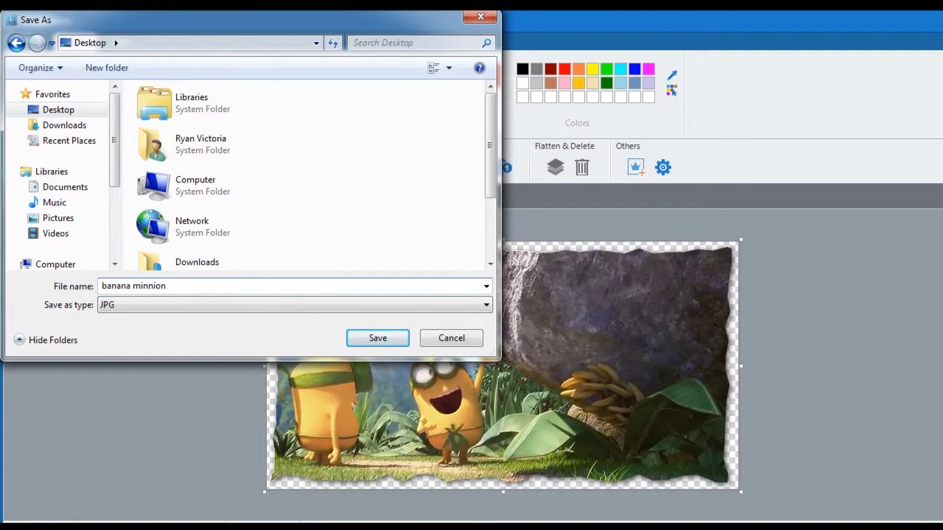
key(BackSpace)
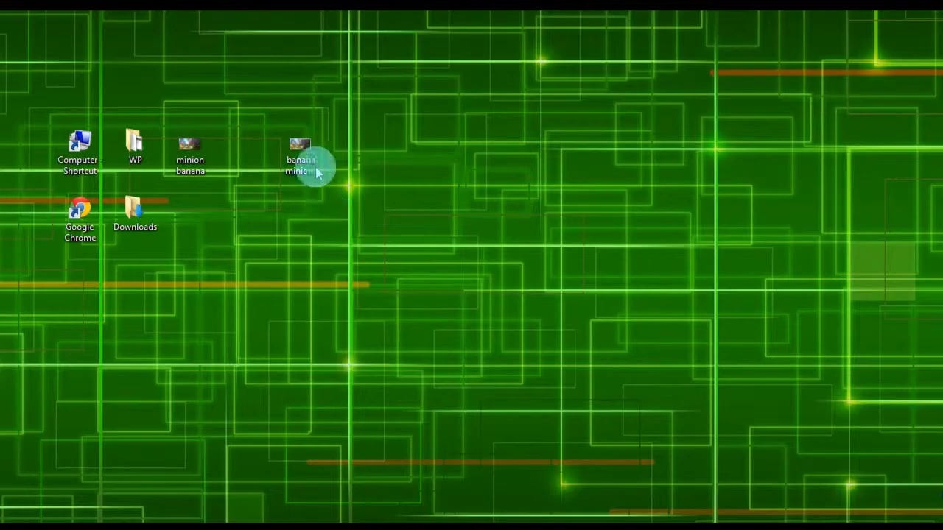
double_click(308, 164)
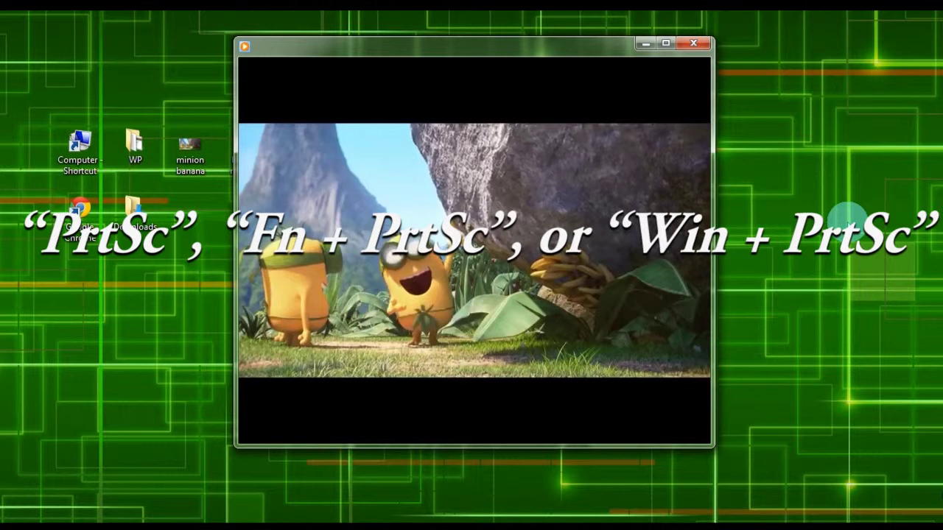
Open Paint and paste the full-screen screenshot from the clipboard onto the canvas.
key(super)
click(42, 167)
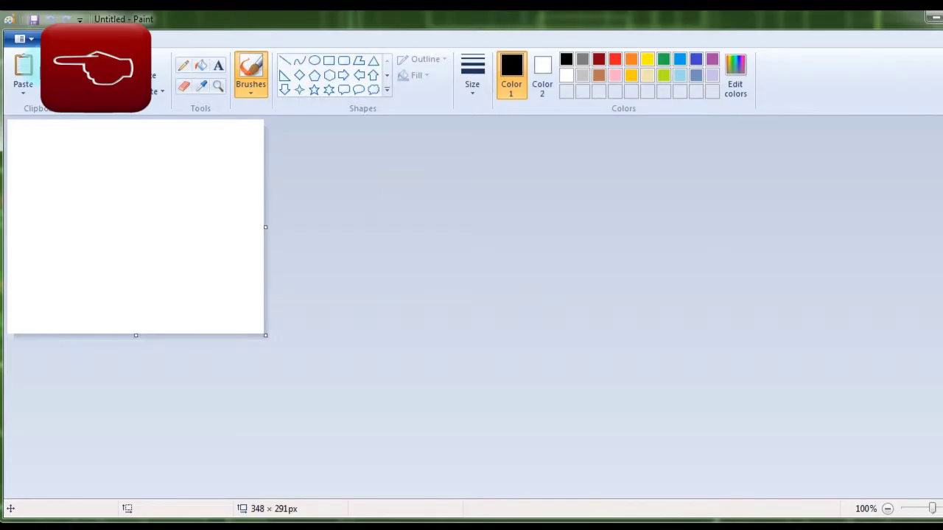
click(24, 74)
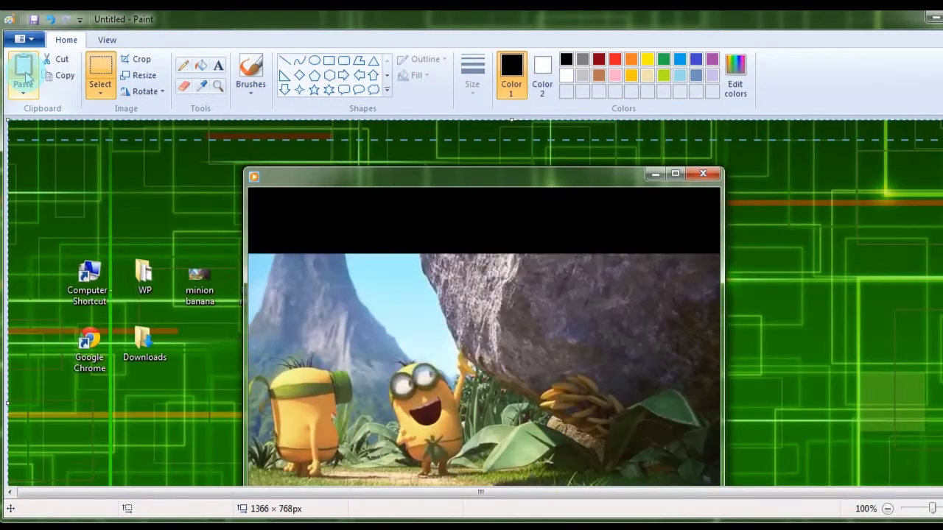
scroll(105, 211, down, 2)
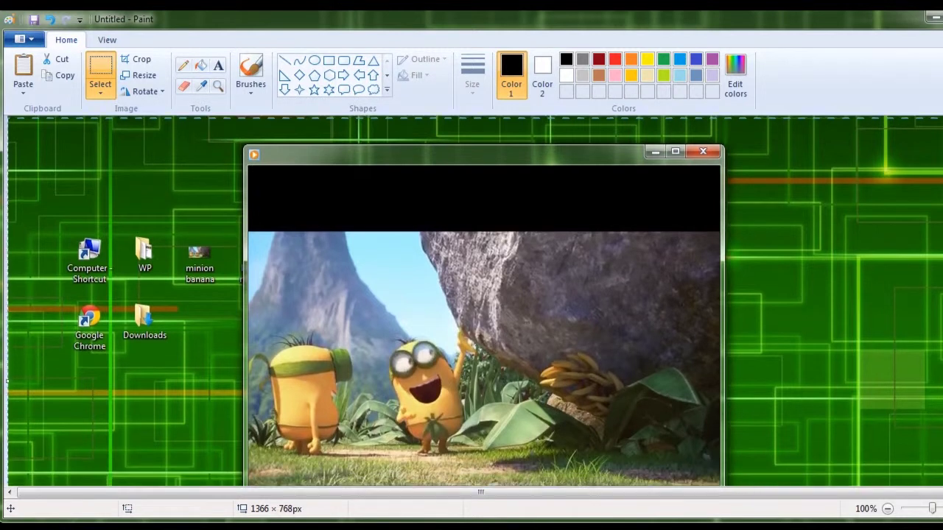
click(104, 211)
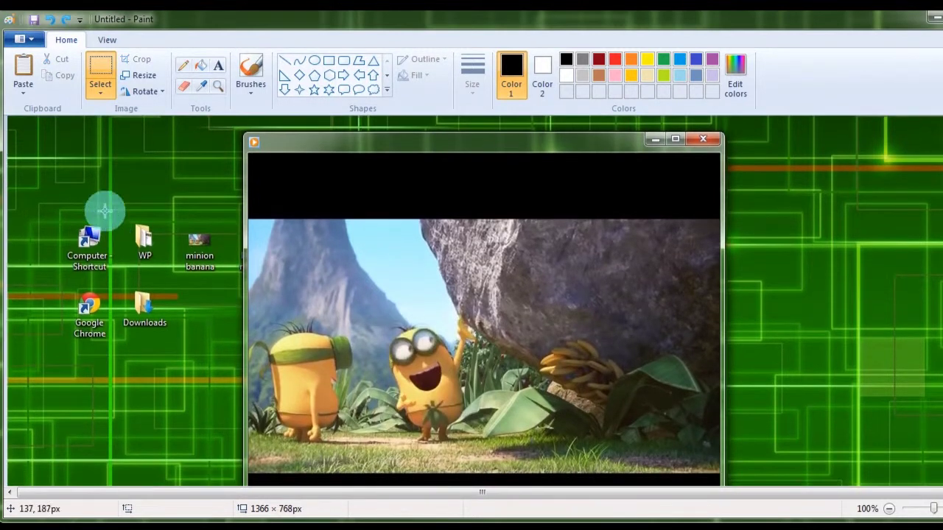
Save the pasted screenshot as a PNG named "Untitled-1" on the Desktop and open the saved file.
click(34, 20)
click(414, 357)
text(-1)
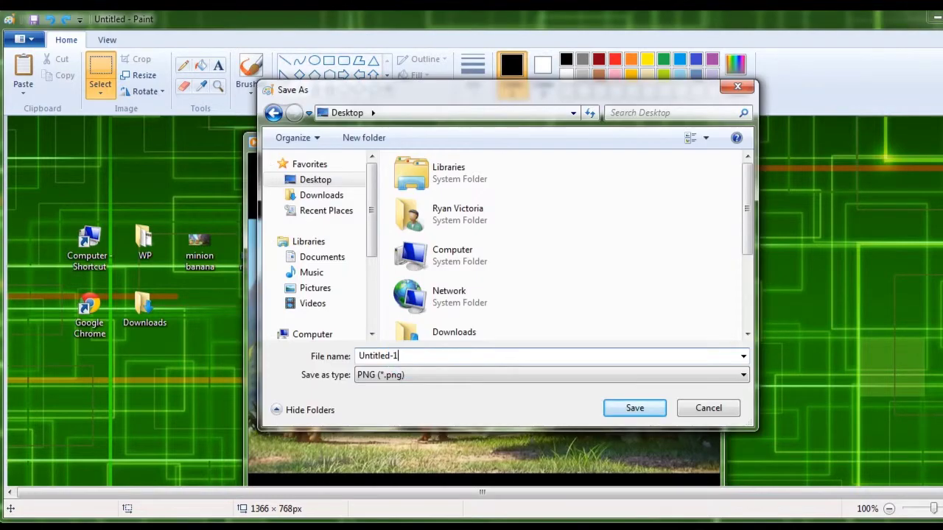
key(Return)
double_click(301, 154)
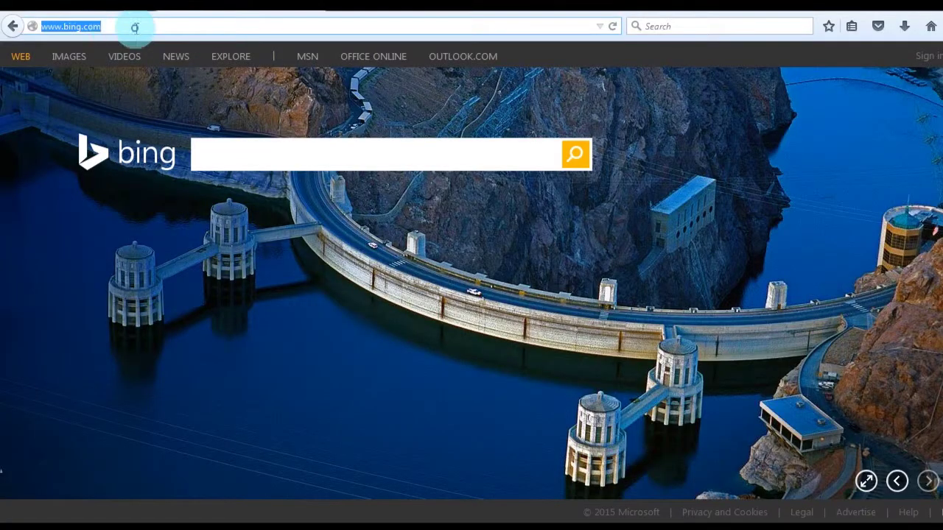
right_click(136, 28)
click(194, 78)
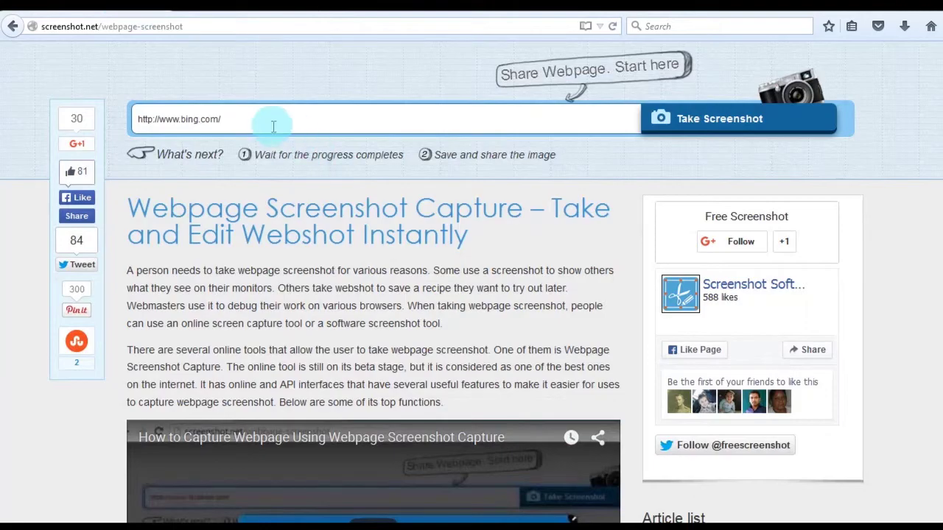
click(232, 118)
right_click(252, 121)
click(265, 185)
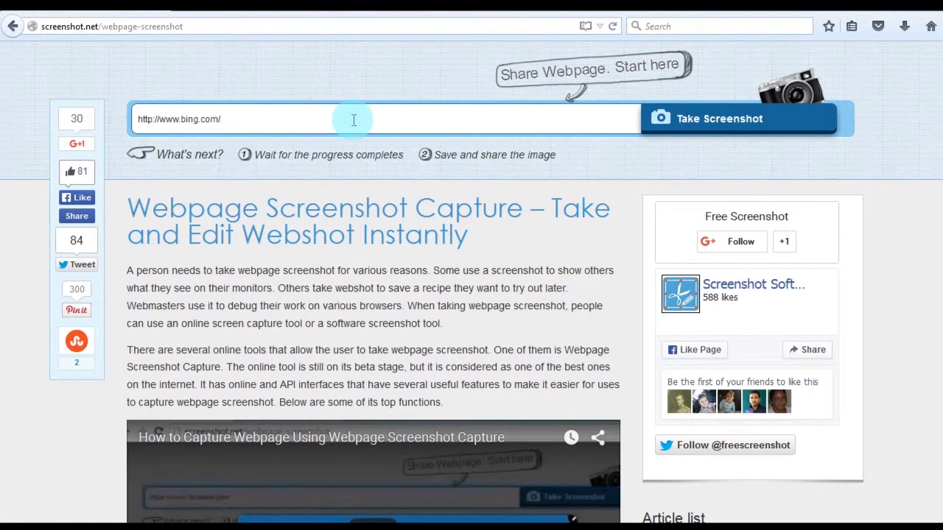
click(743, 131)
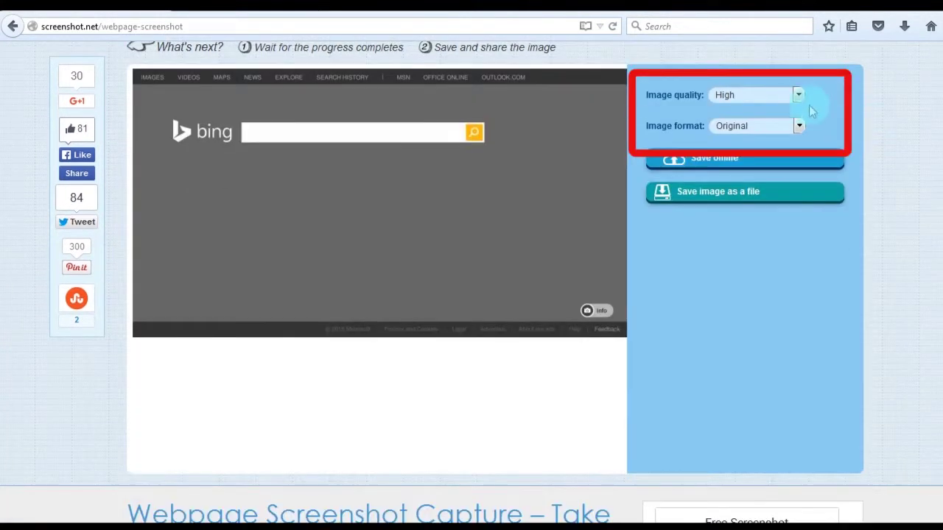
Review the image quality and image format choices for the Bing webpage screenshot, keeping High and Original.
click(797, 96)
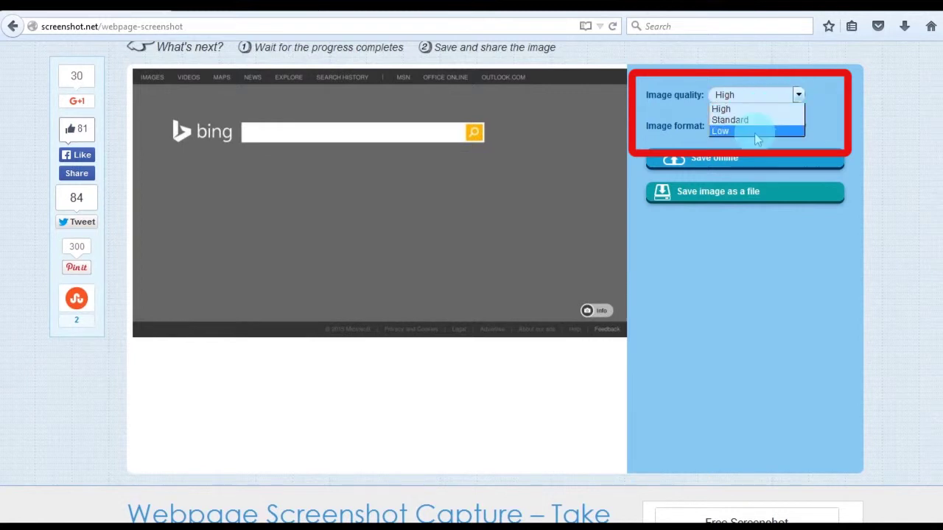
click(792, 106)
click(798, 126)
click(796, 126)
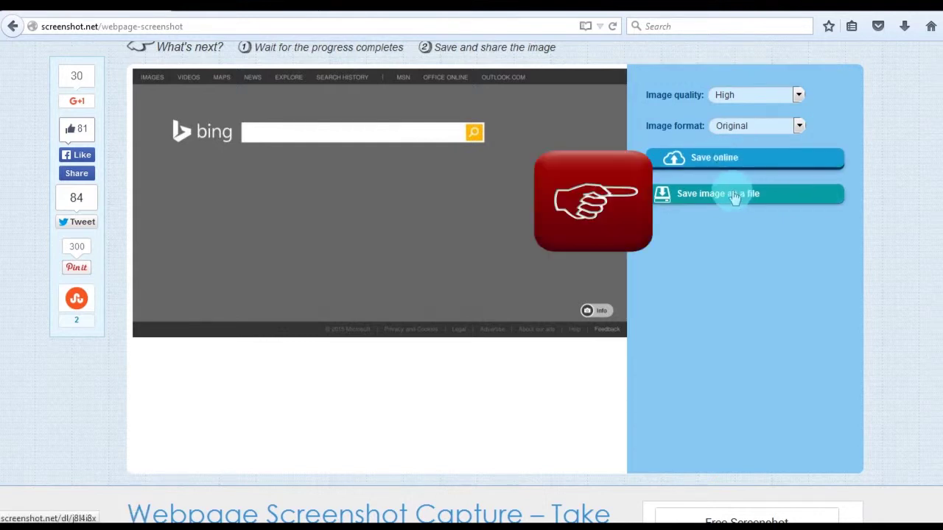
Save the Bing webpage screenshot as an image file, open the downloaded picture to view it, and close the viewer.
click(706, 203)
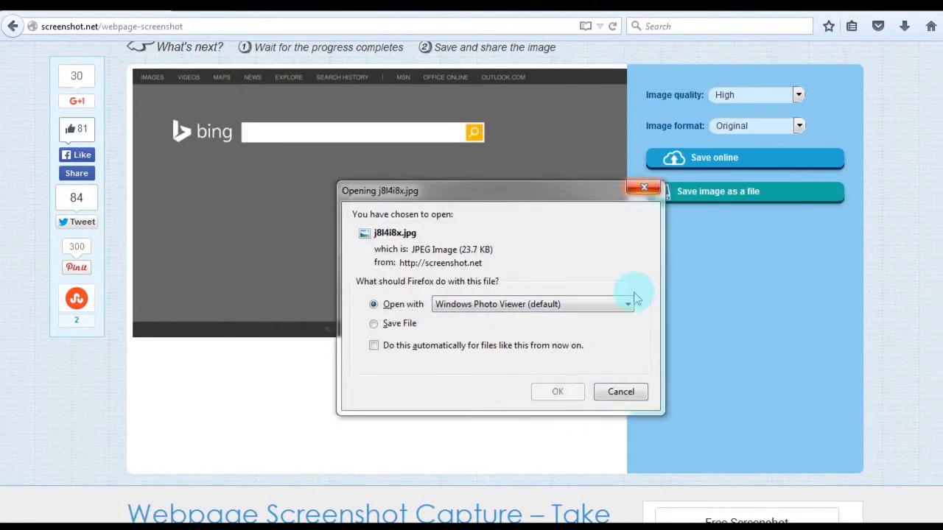
click(380, 327)
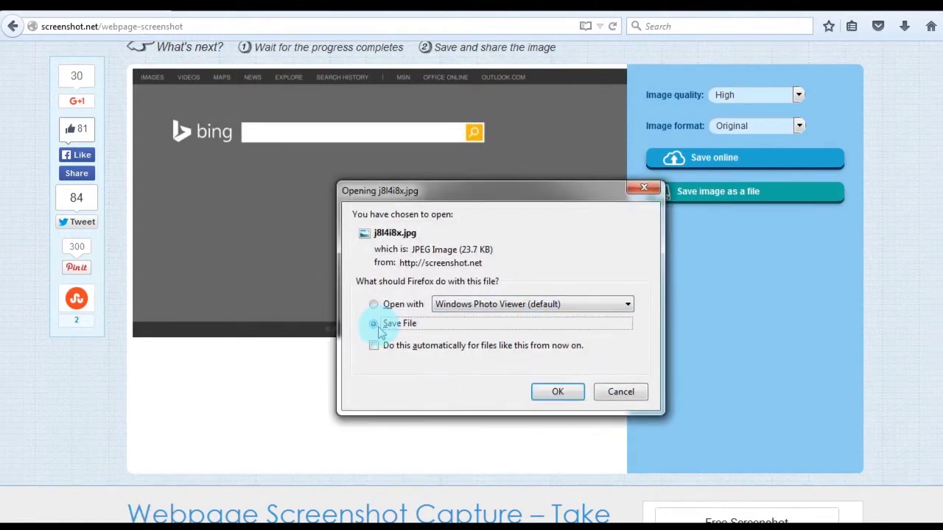
click(558, 391)
click(726, 82)
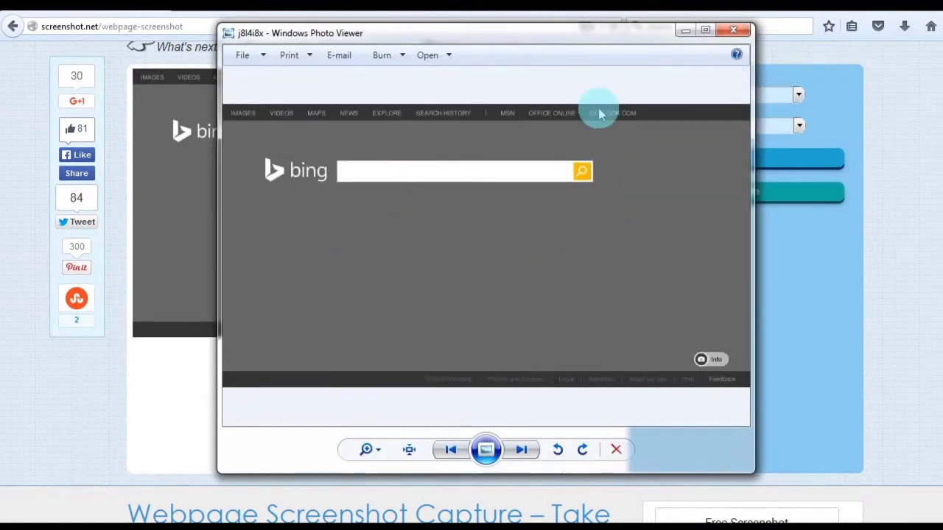
click(733, 29)
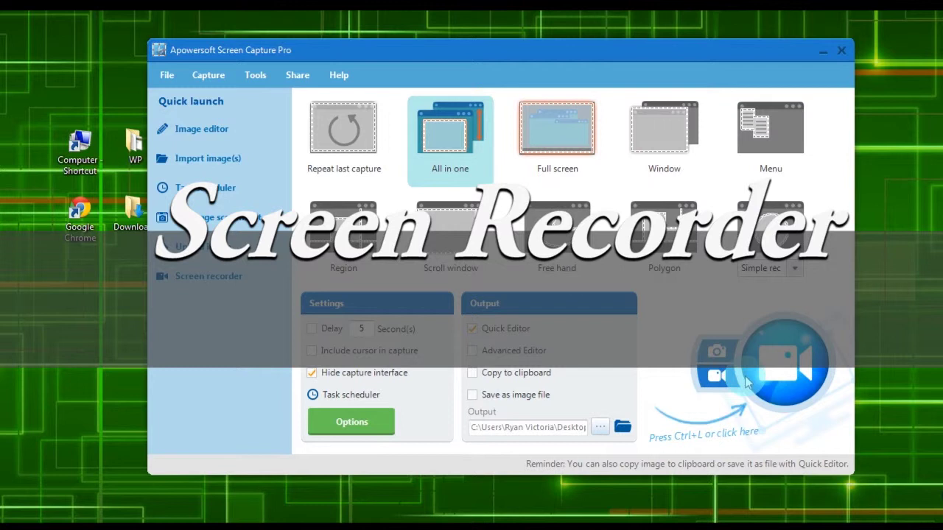
In Apowersoft Screen Capture Pro, switch to video capture and start recording a rectangular desktop region around the Untitled-1 file and the space beside it.
click(729, 389)
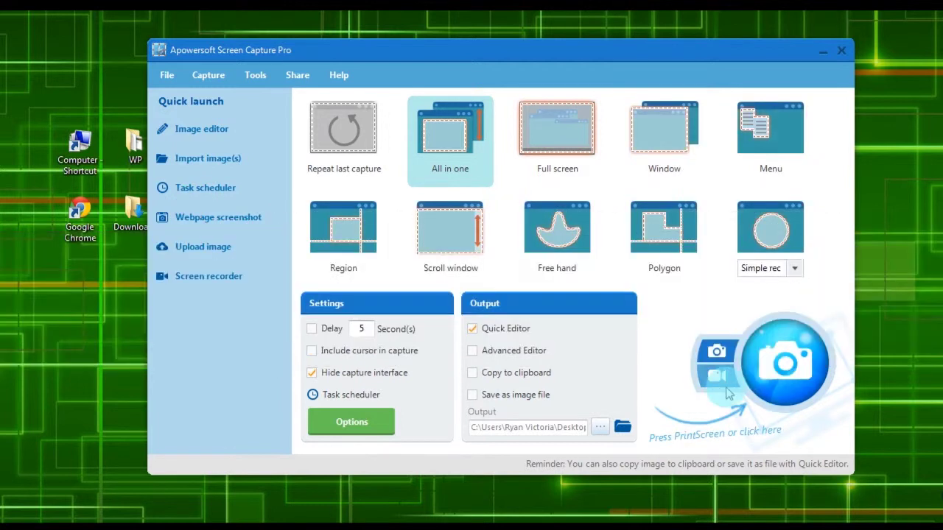
click(715, 383)
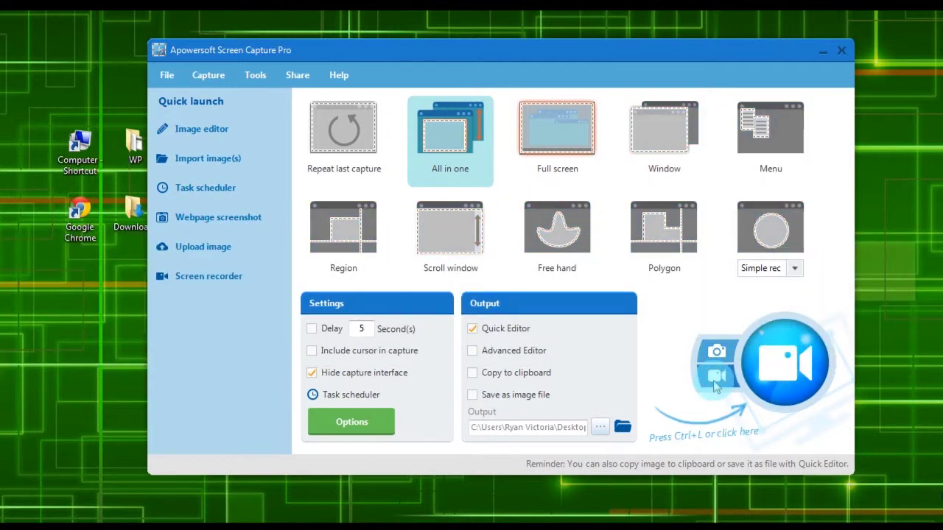
click(781, 365)
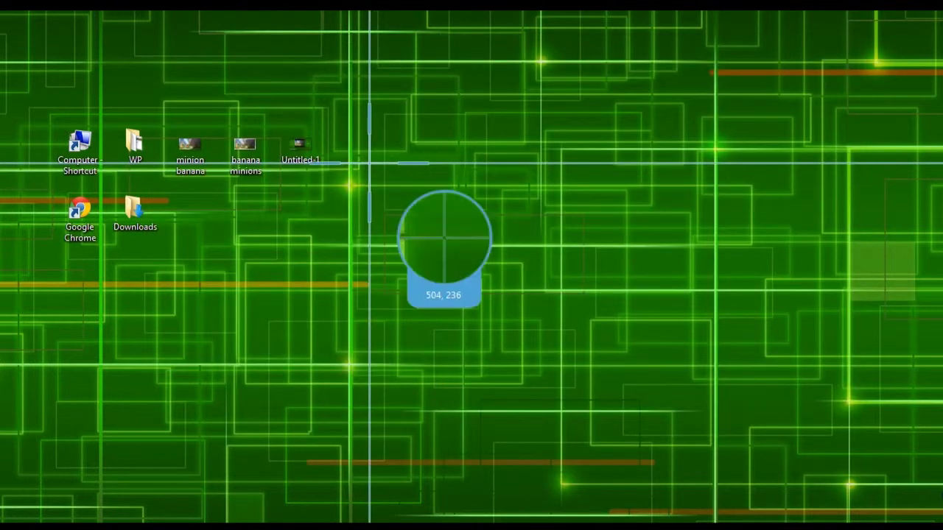
drag(272, 134, 526, 271)
click(556, 312)
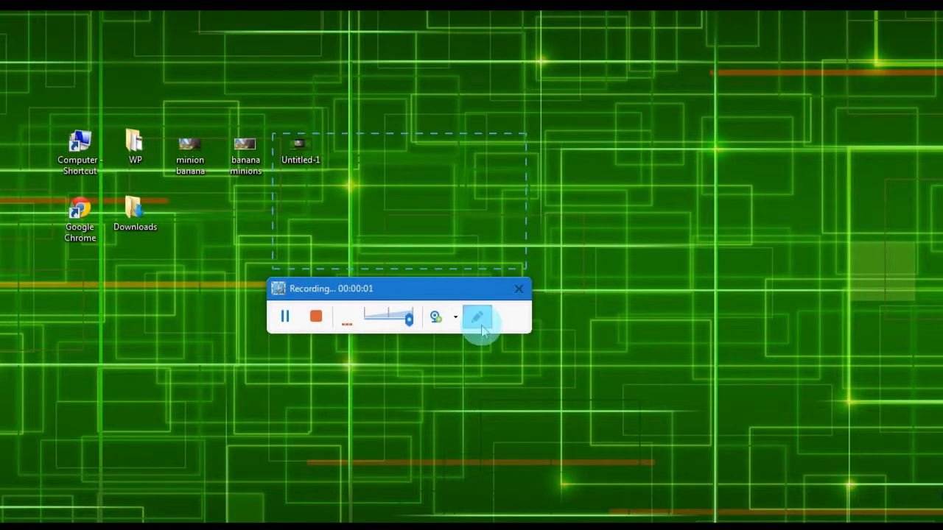
Draw a red freehand brush scribble inside the region being recorded and stop the recording.
click(478, 319)
click(378, 351)
mouse_move(369, 245)
mouse_down()
mouse_move(407, 215)
mouse_move(343, 191)
mouse_up()
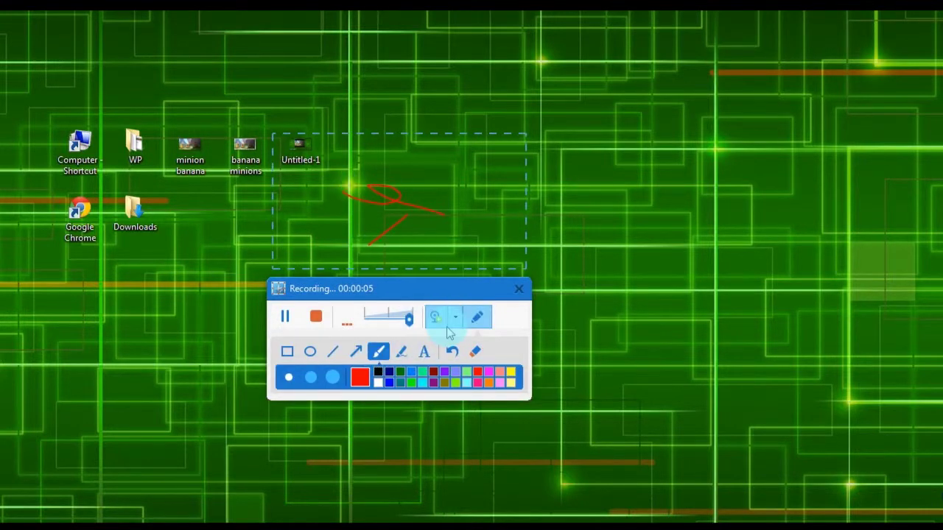
click(315, 321)
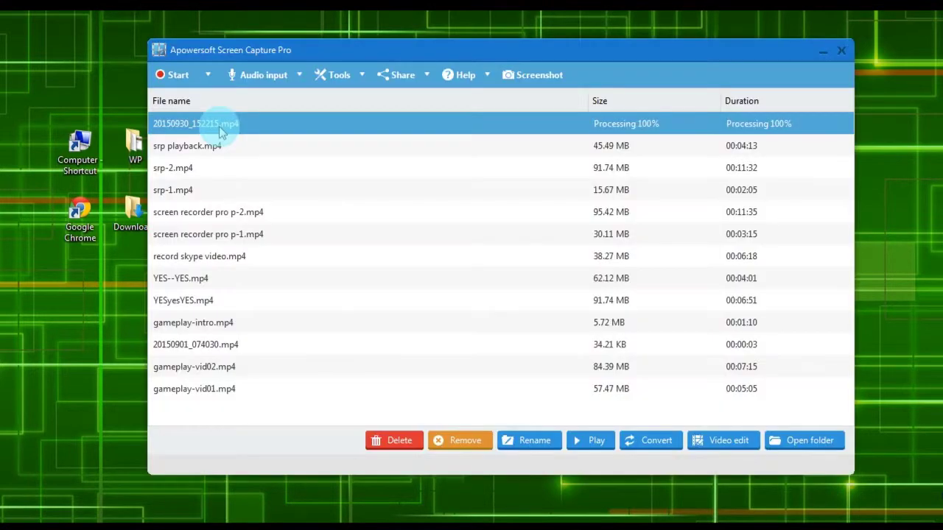
Play back the new screen recording and close the media player.
click(594, 440)
drag(425, 62, 588, 97)
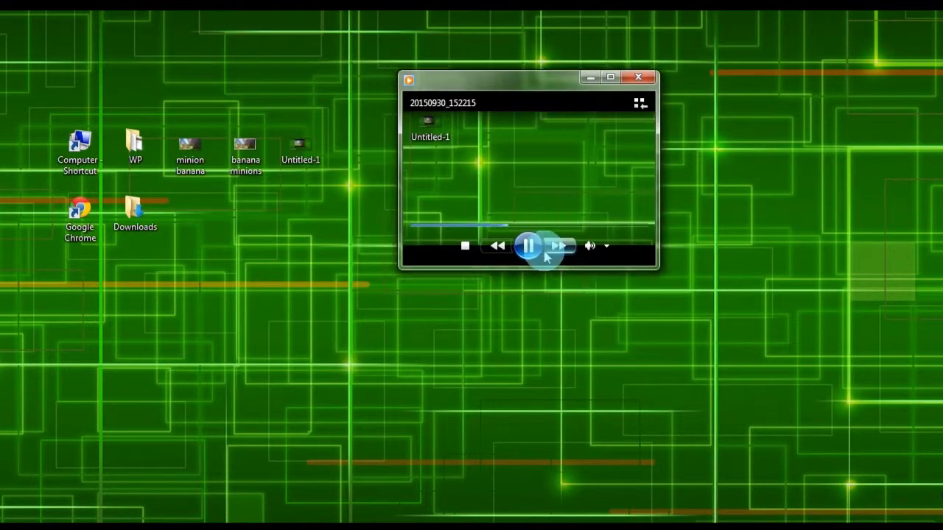
click(638, 77)
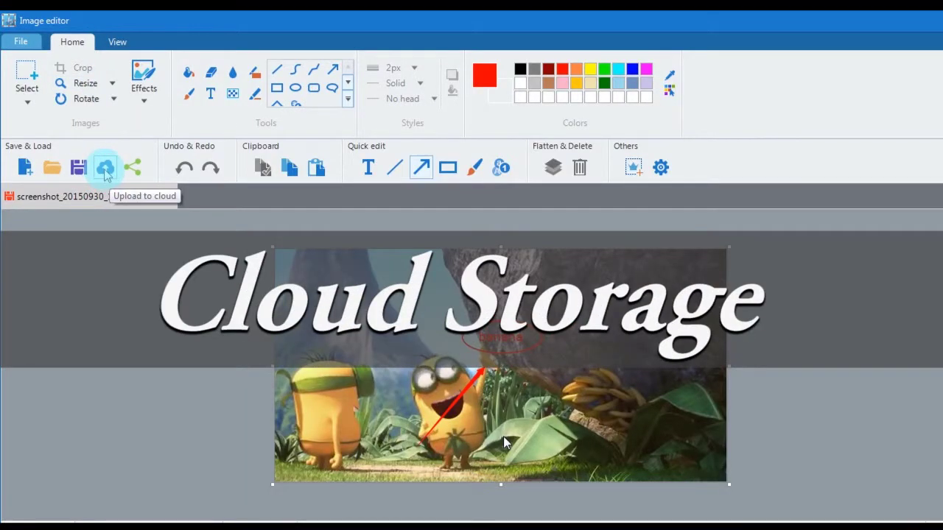
Upload the annotated minion screenshot from the image editor to Screenshot.net with the title "banana" and no password.
click(105, 169)
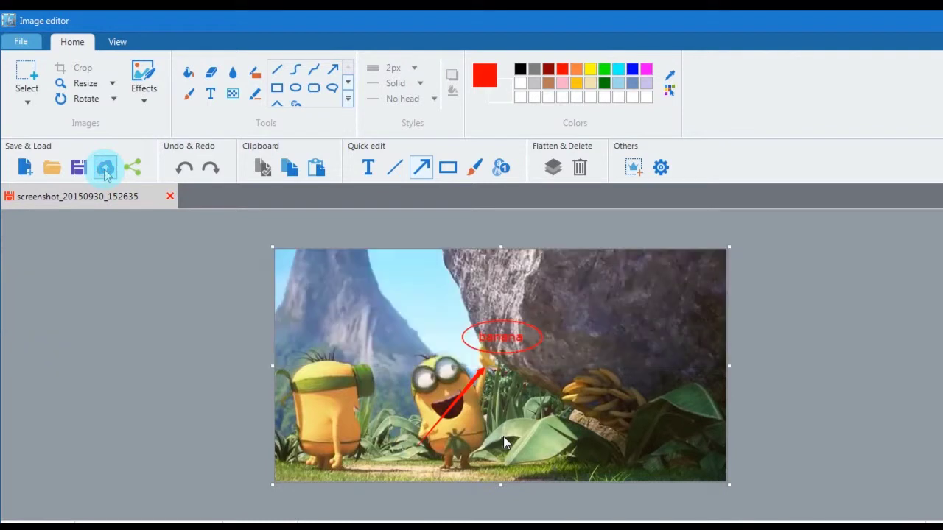
click(545, 271)
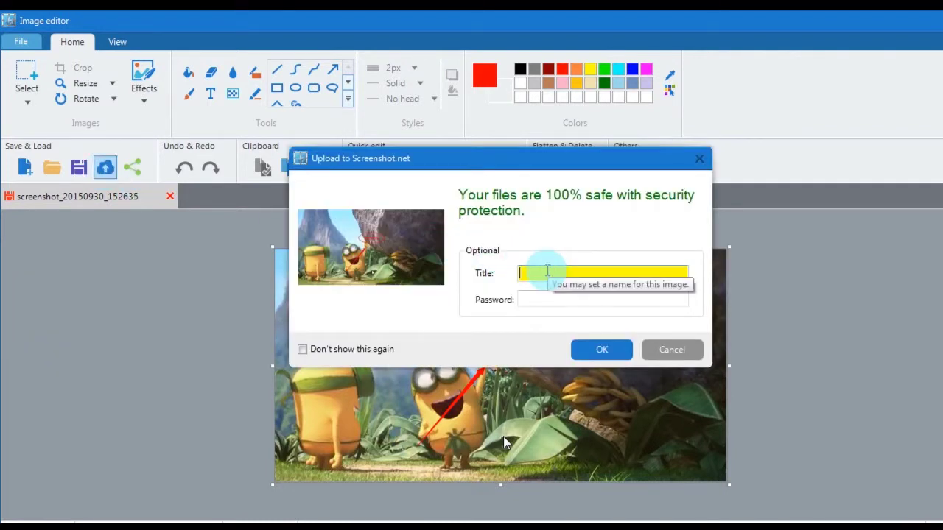
text(banana)
key(Return)
drag(860, 479, 527, 194)
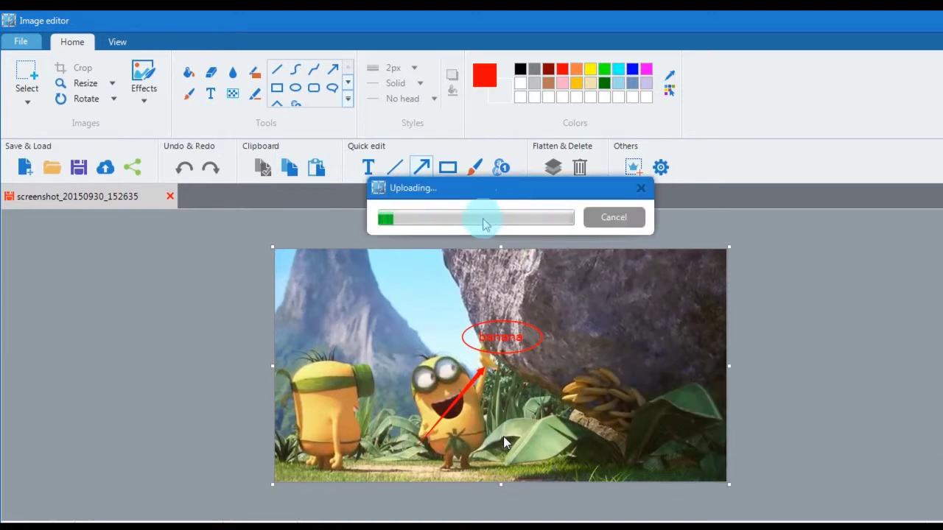